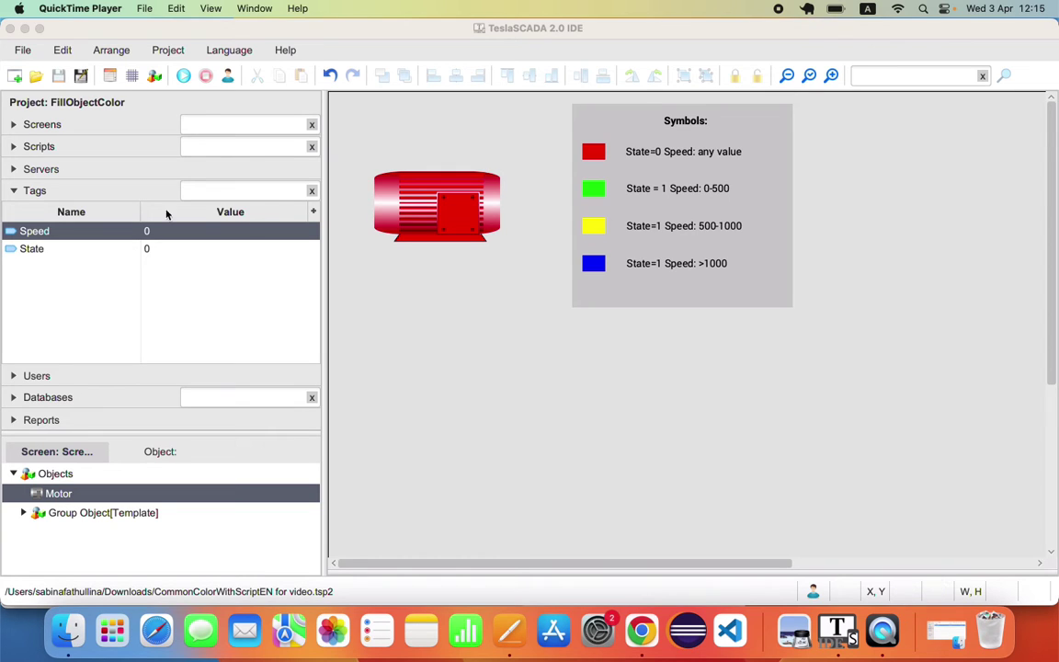
- Create a new script in the project and name it ScriptFillColorMotor
click(53, 235)
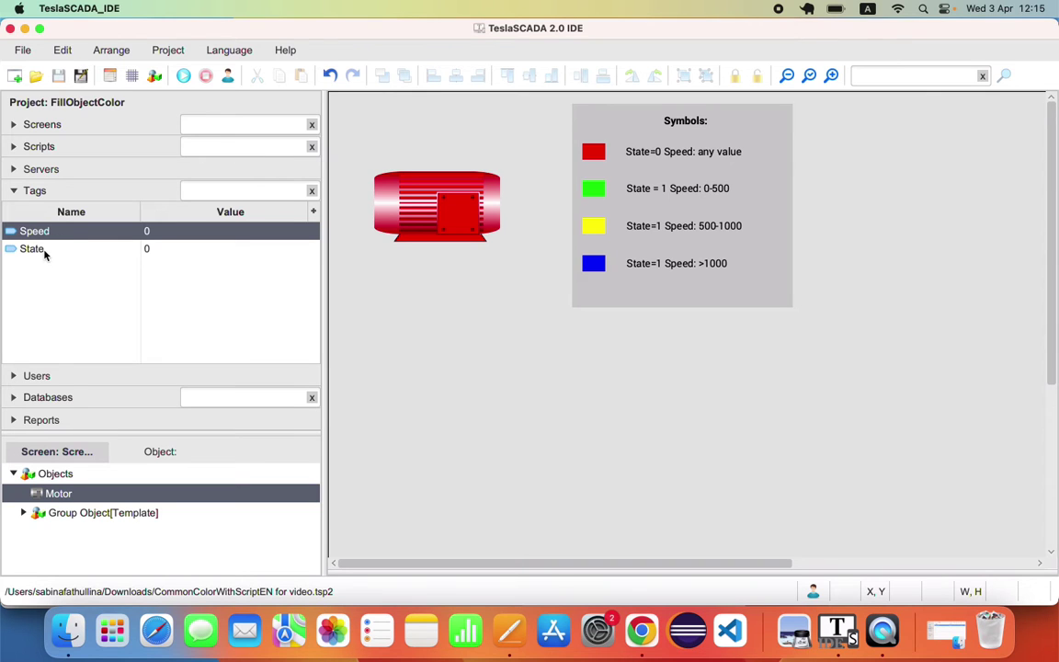
click(44, 252)
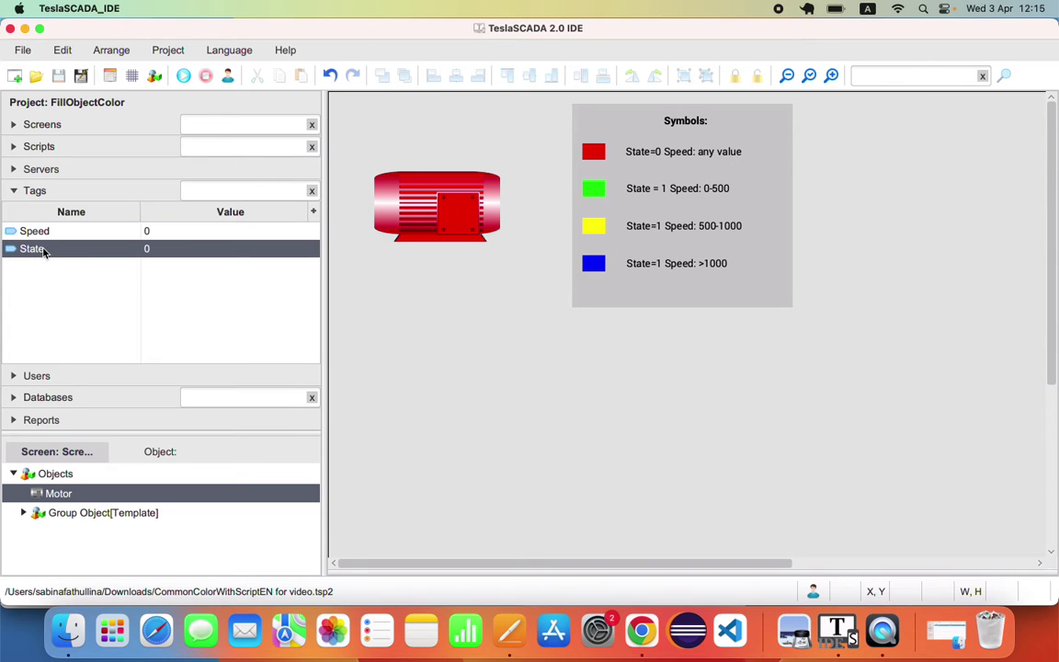
click(17, 147)
right_click(76, 213)
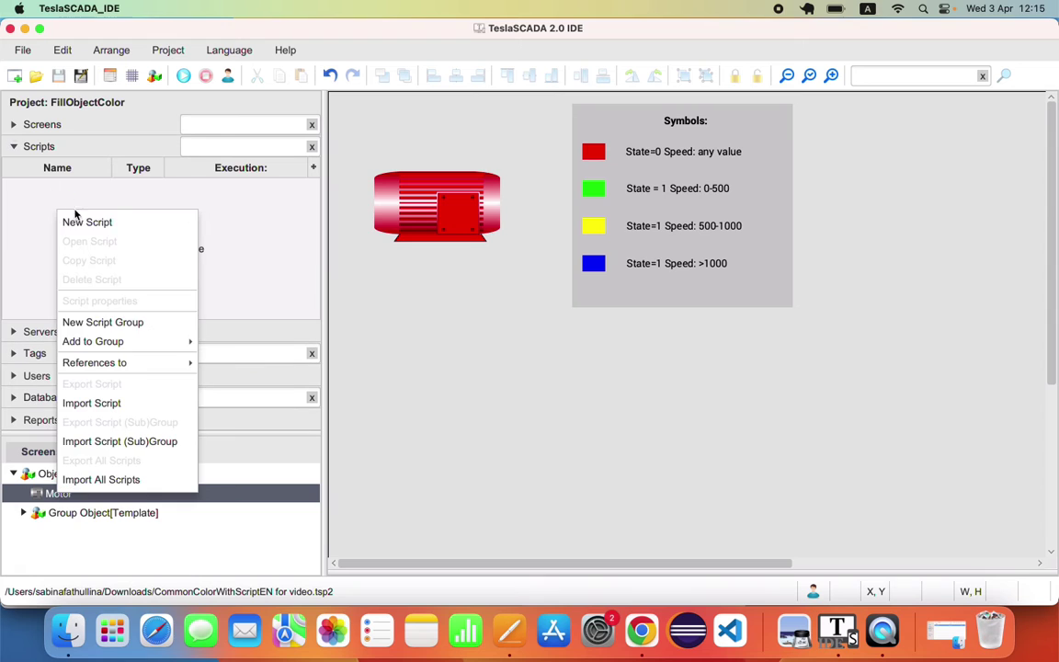
click(81, 222)
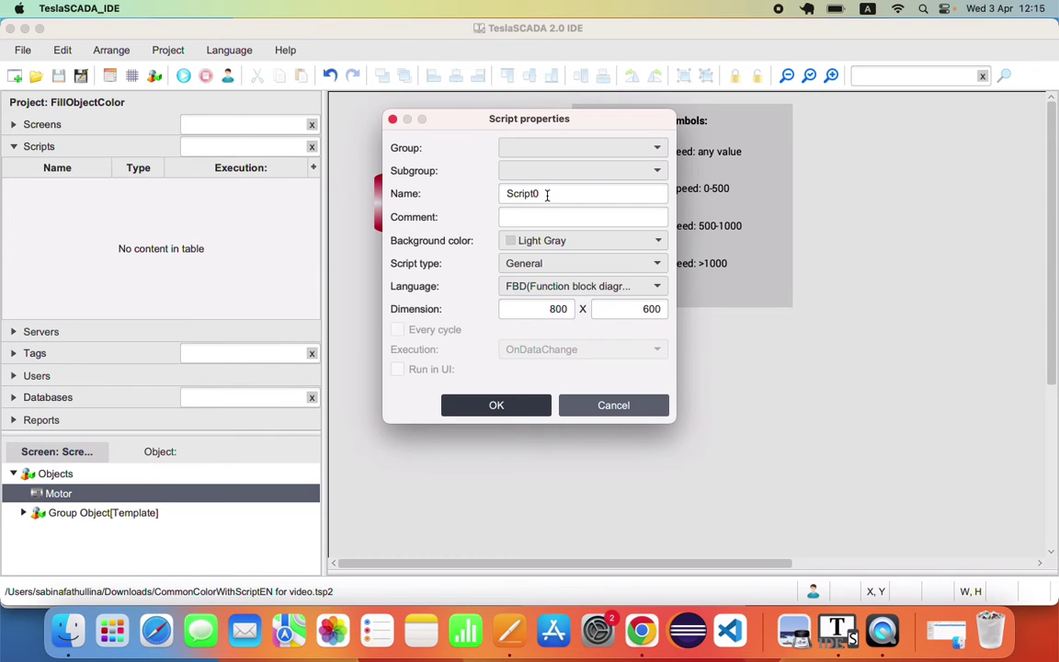
drag(547, 194, 471, 194)
text(Scrip)
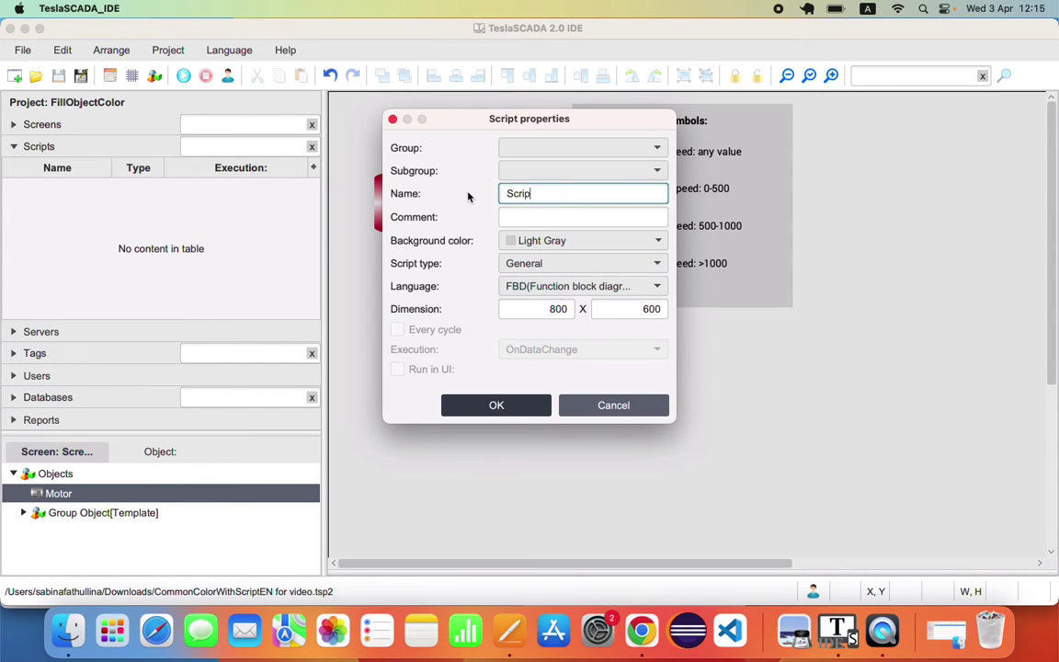
text(tFillColorMotor)
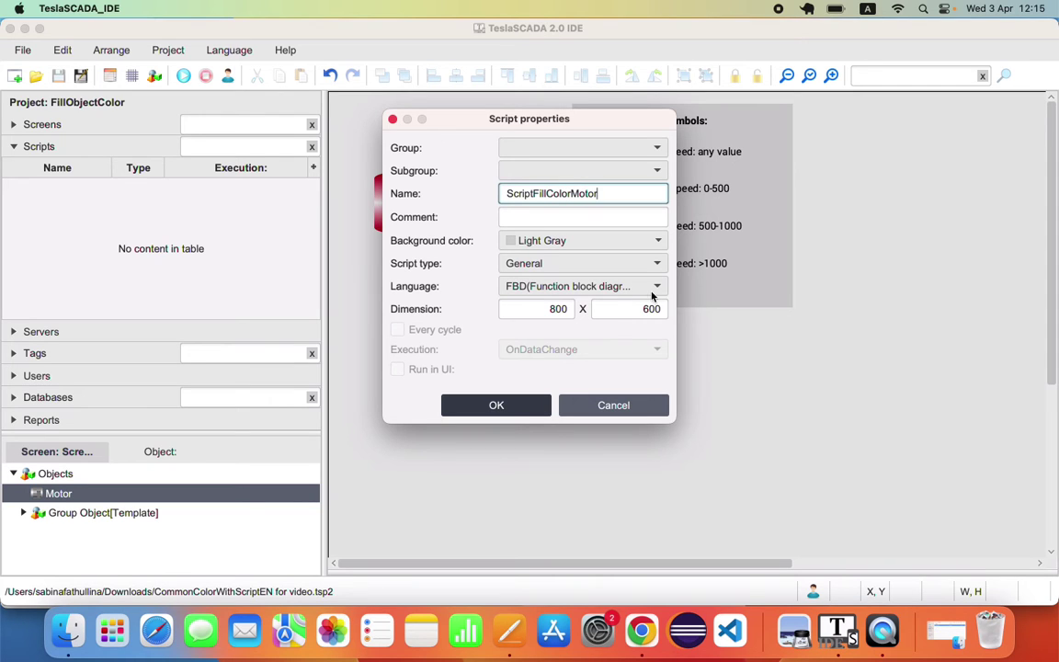
- Set the new script's language to ST(Structured text) and its script type to Screen, and confirm the properties
click(653, 293)
click(580, 320)
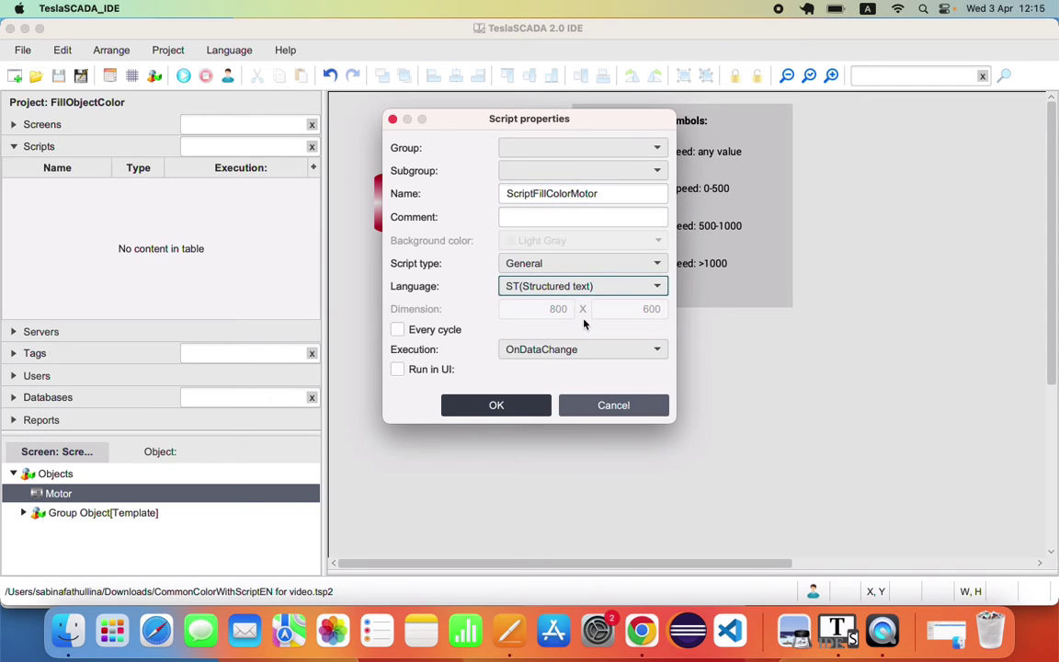
click(635, 264)
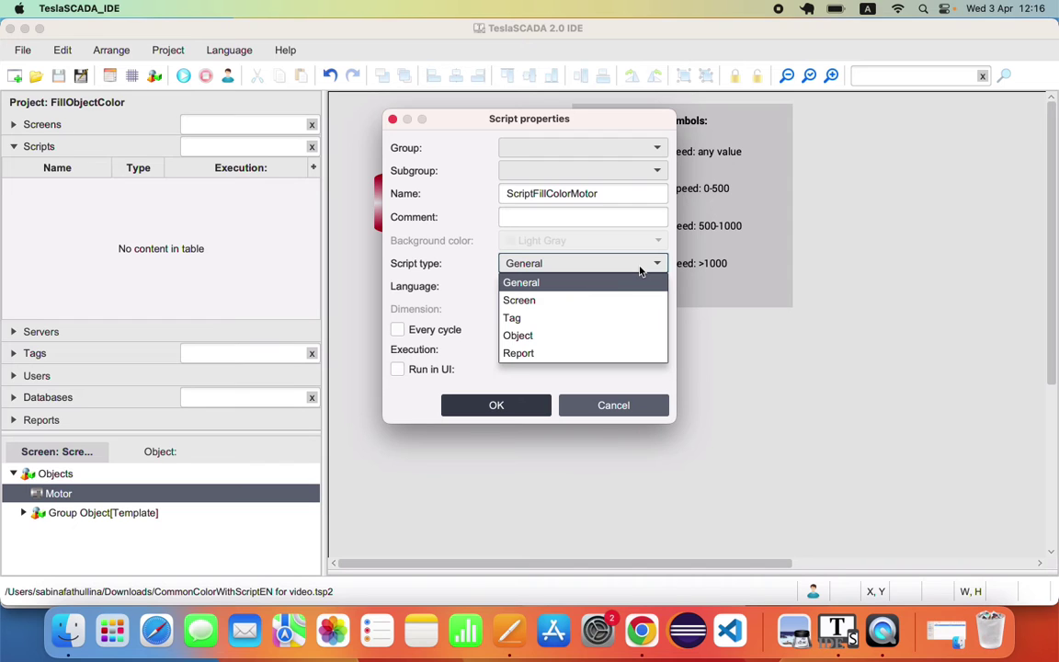
click(519, 300)
click(489, 405)
- Add ScriptFillColorMotor to the script collection in the properties of Screen0
click(85, 123)
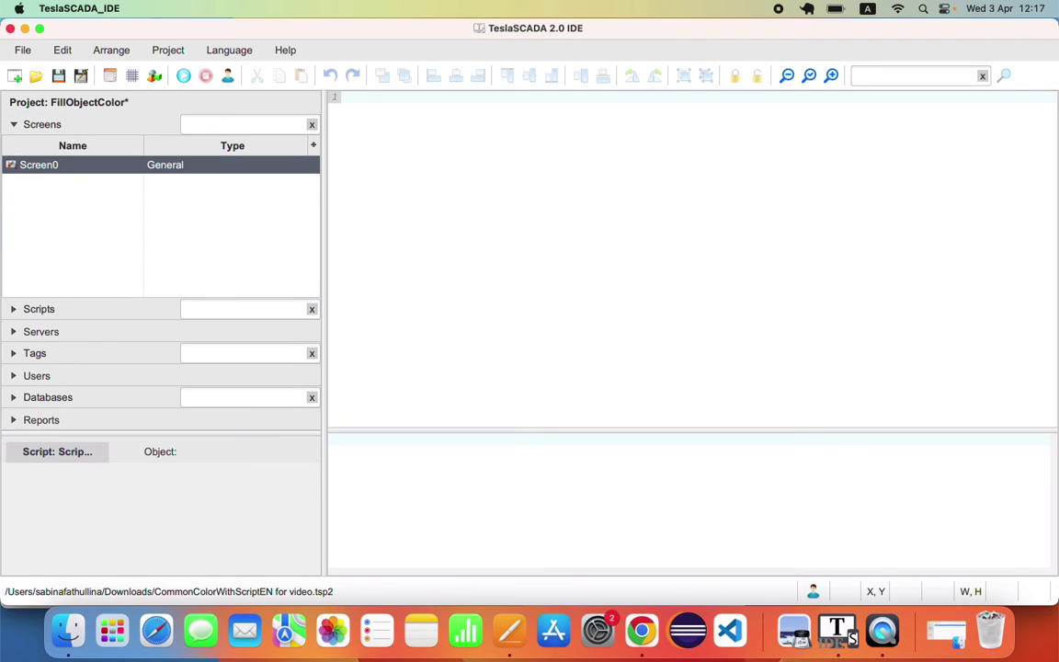
right_click(62, 165)
click(136, 251)
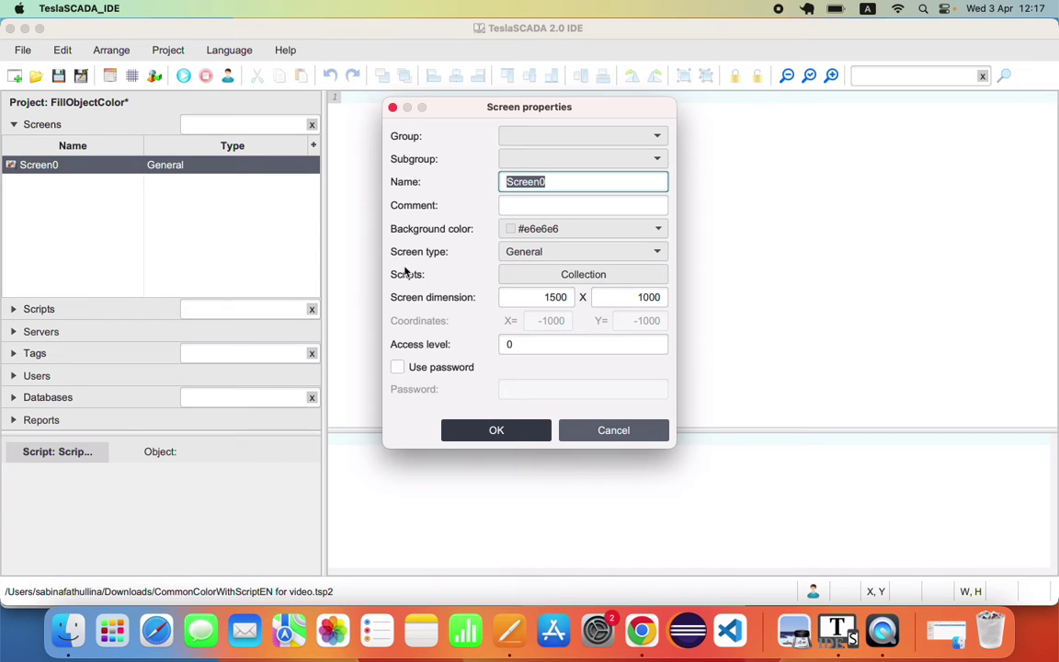
click(546, 280)
click(626, 173)
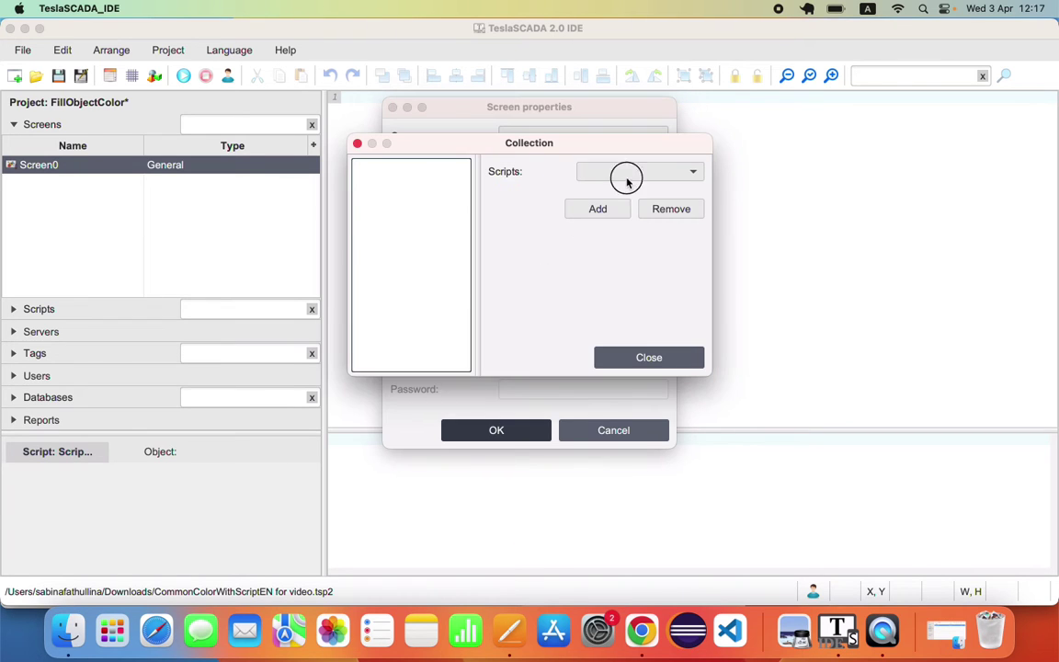
click(623, 193)
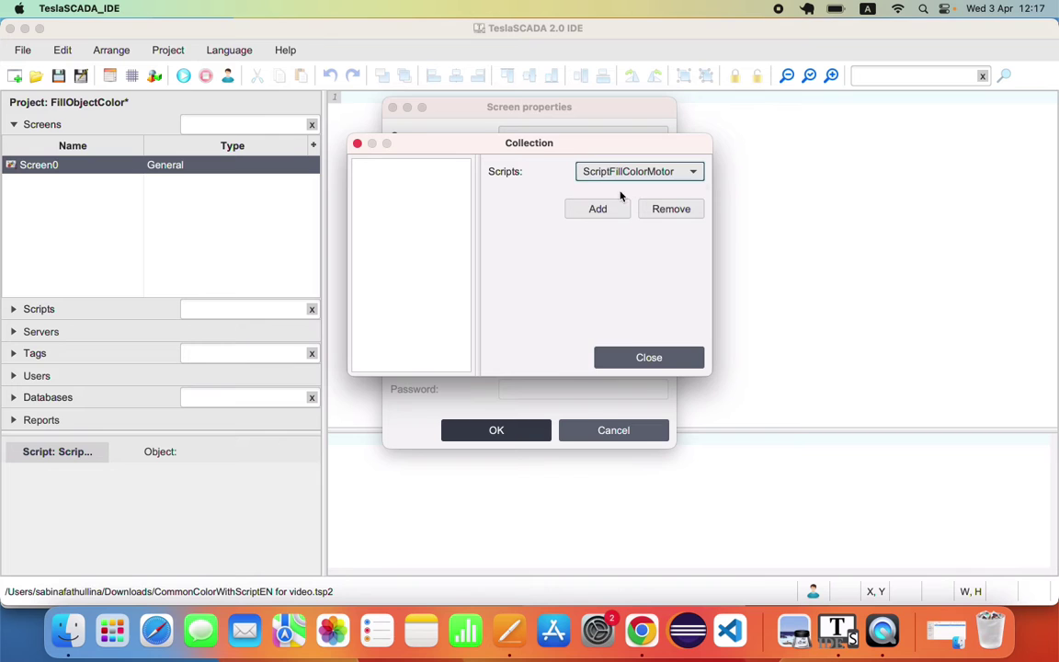
click(599, 211)
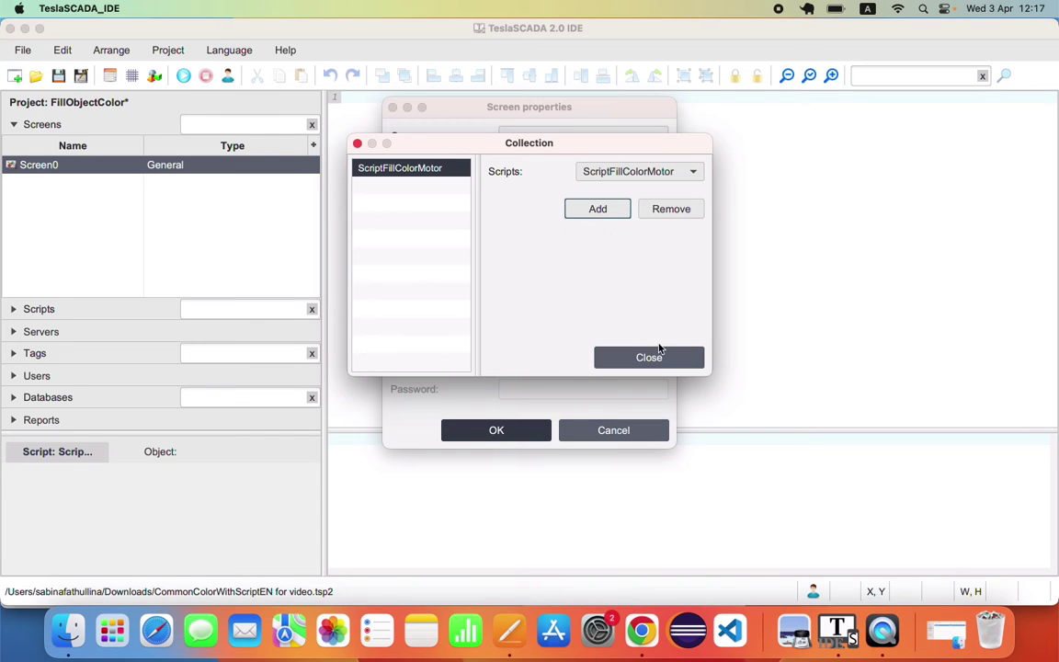
- Remove ScriptFillColorMotor from Screen0's script collection and close the screen properties without saving
click(671, 209)
click(649, 357)
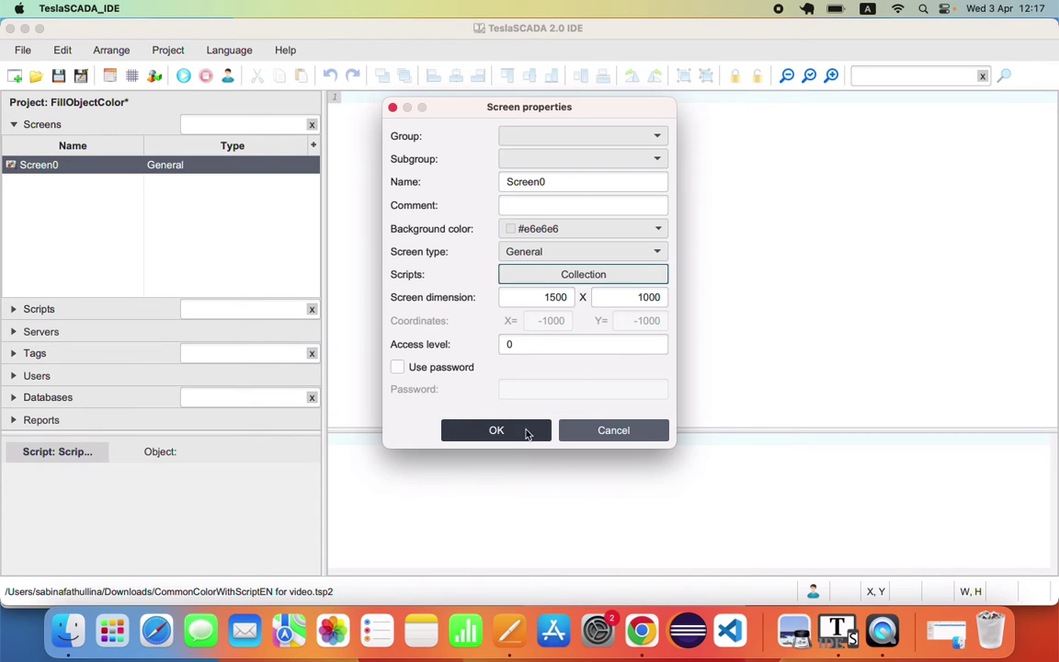
click(588, 429)
- Change the script type of ScriptFillColorMotor to Tag in its script properties
click(42, 124)
click(55, 146)
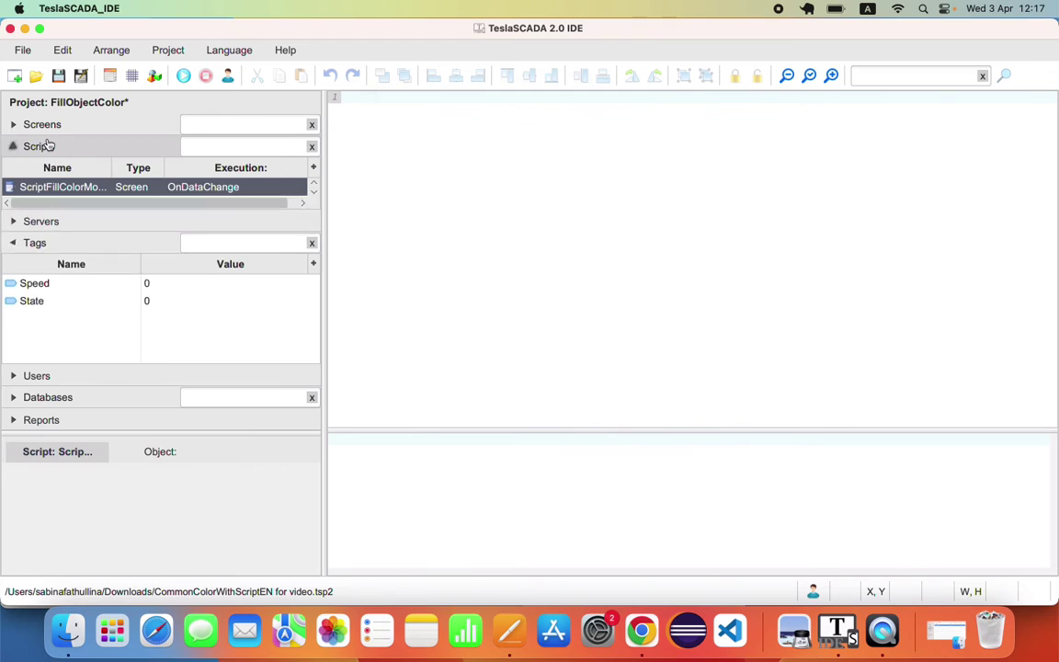
right_click(53, 189)
click(95, 279)
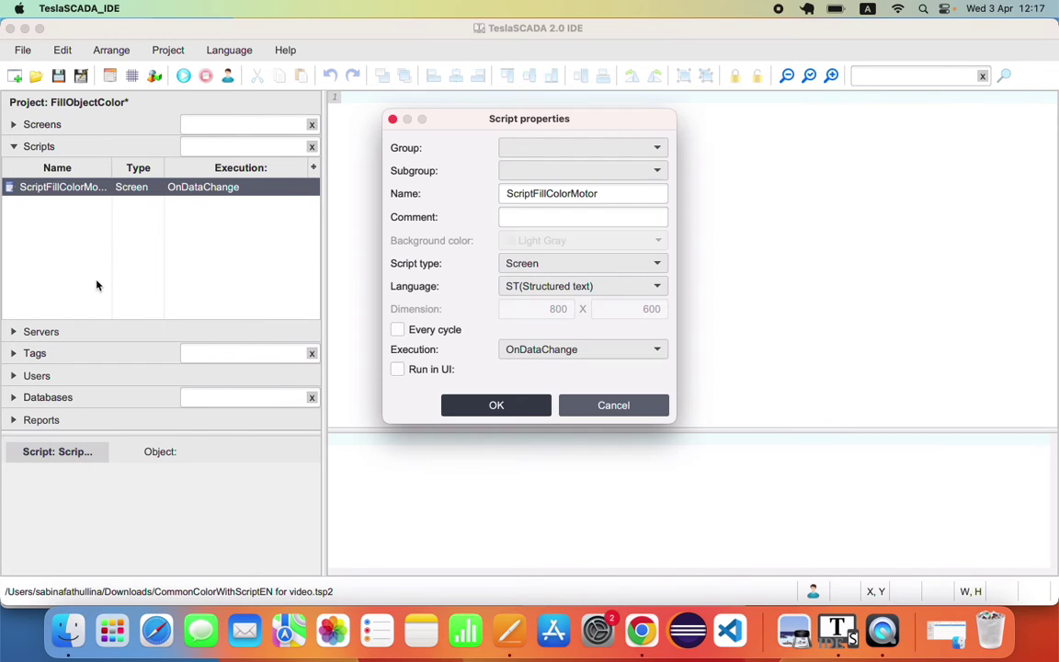
click(658, 263)
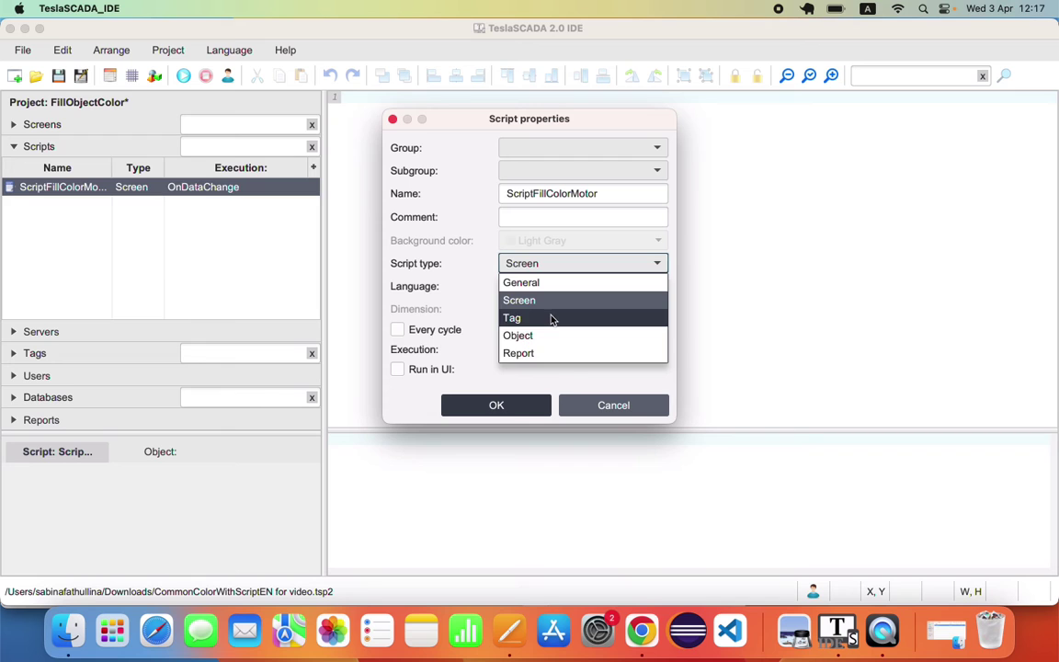
click(551, 317)
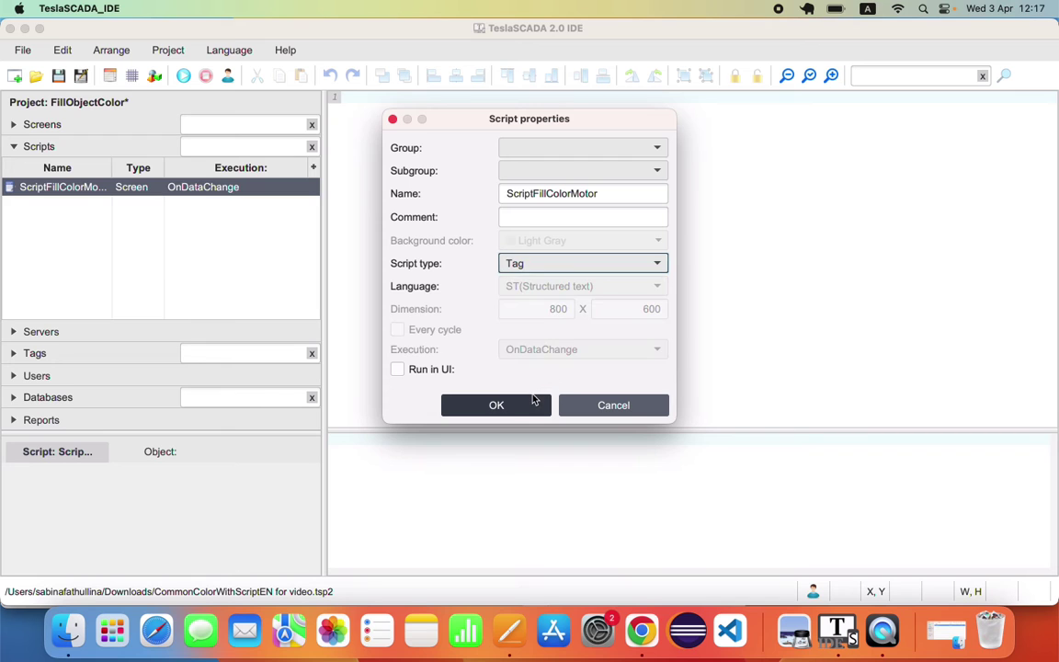
click(531, 402)
- Enable a script in the properties of the Speed tag and assign ScriptFillColorMotor to it
click(138, 355)
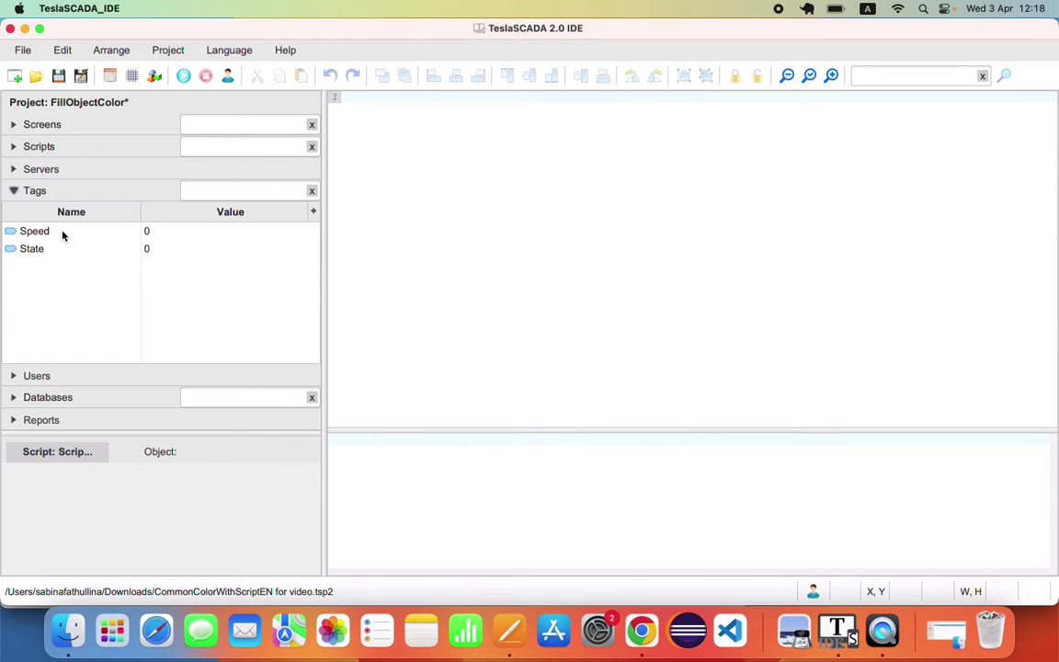
right_click(63, 233)
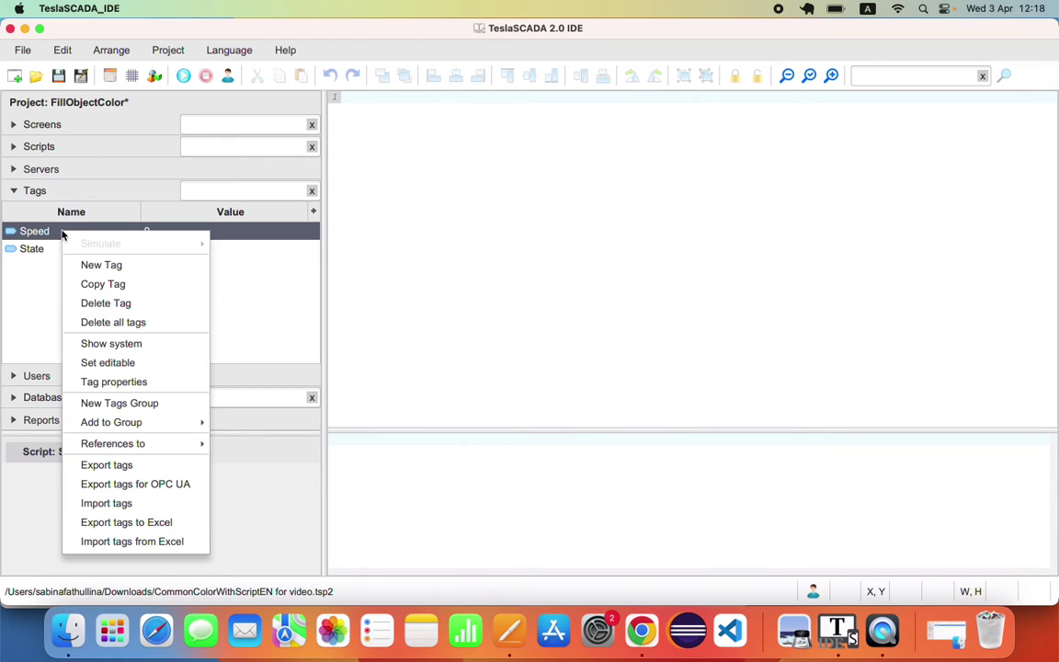
click(109, 382)
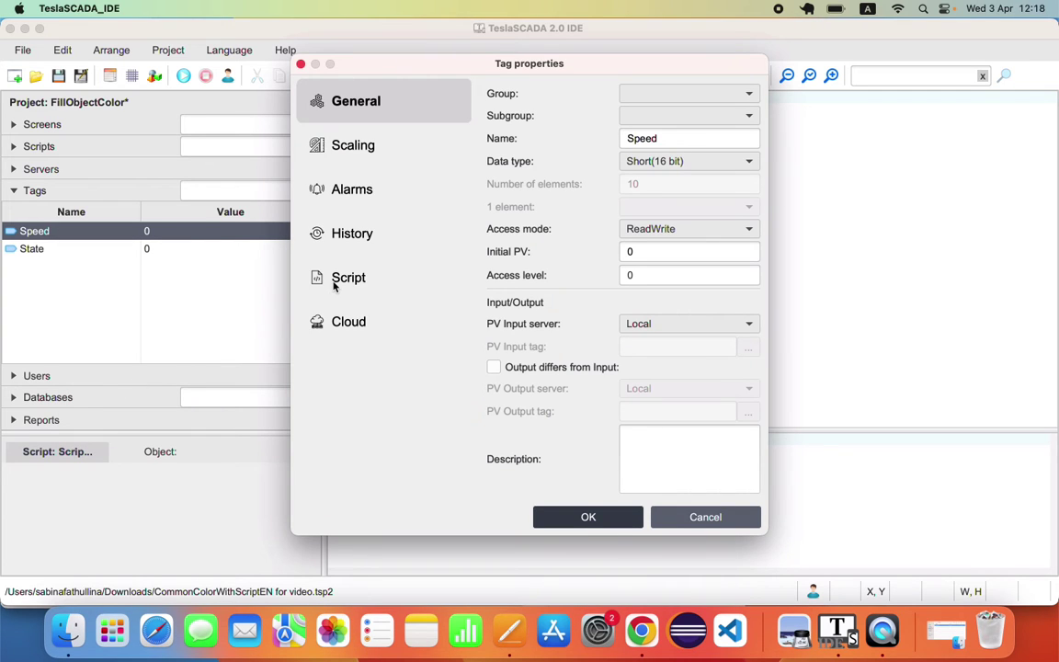
click(335, 284)
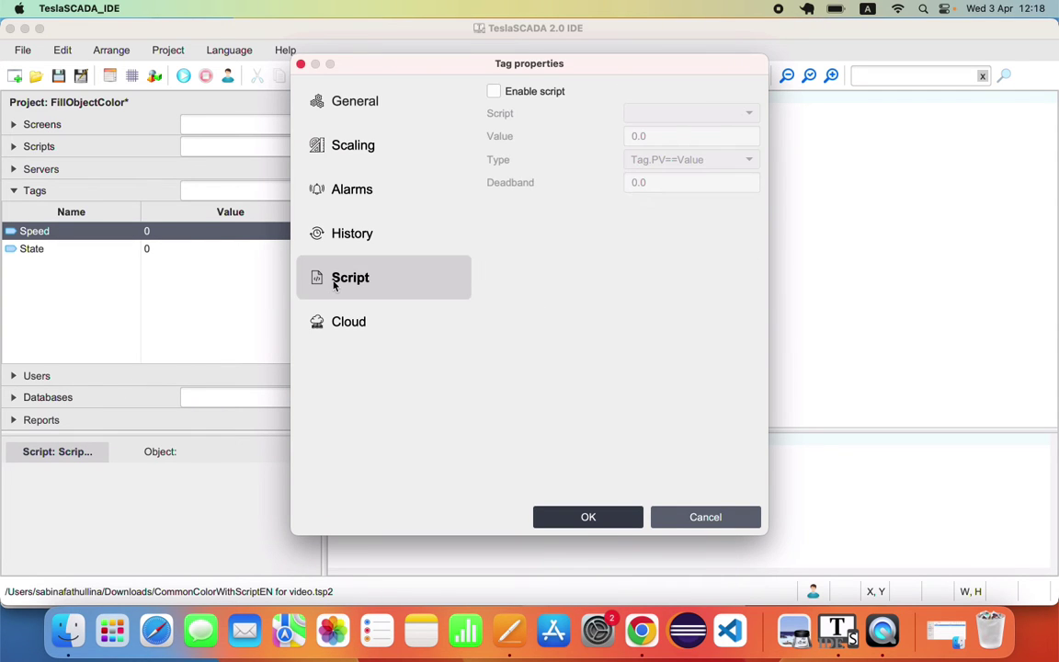
click(494, 91)
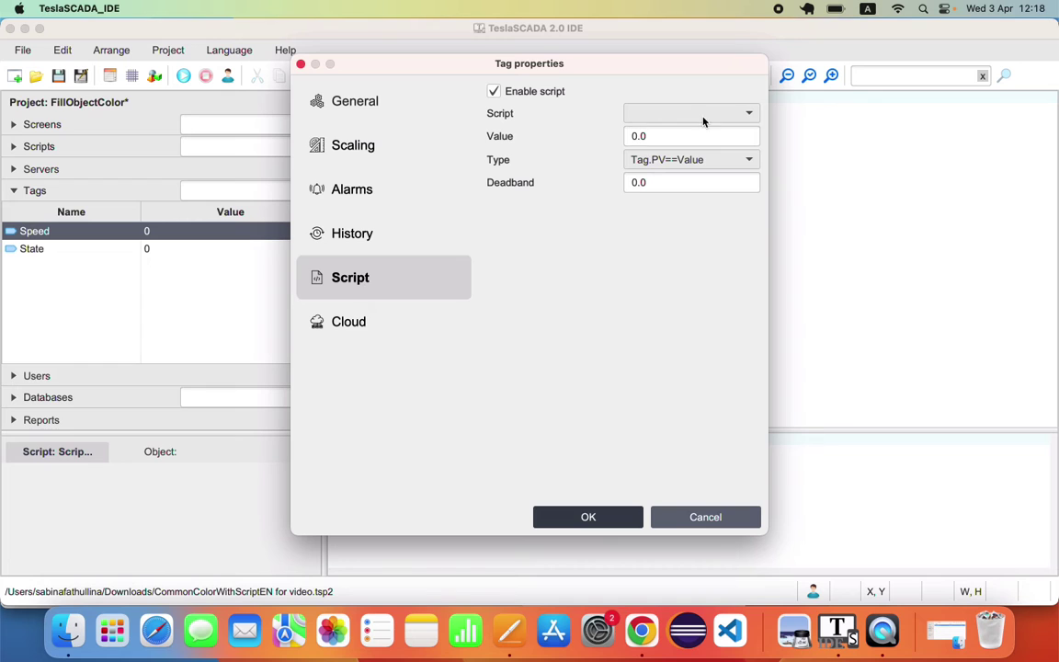
click(702, 114)
click(668, 135)
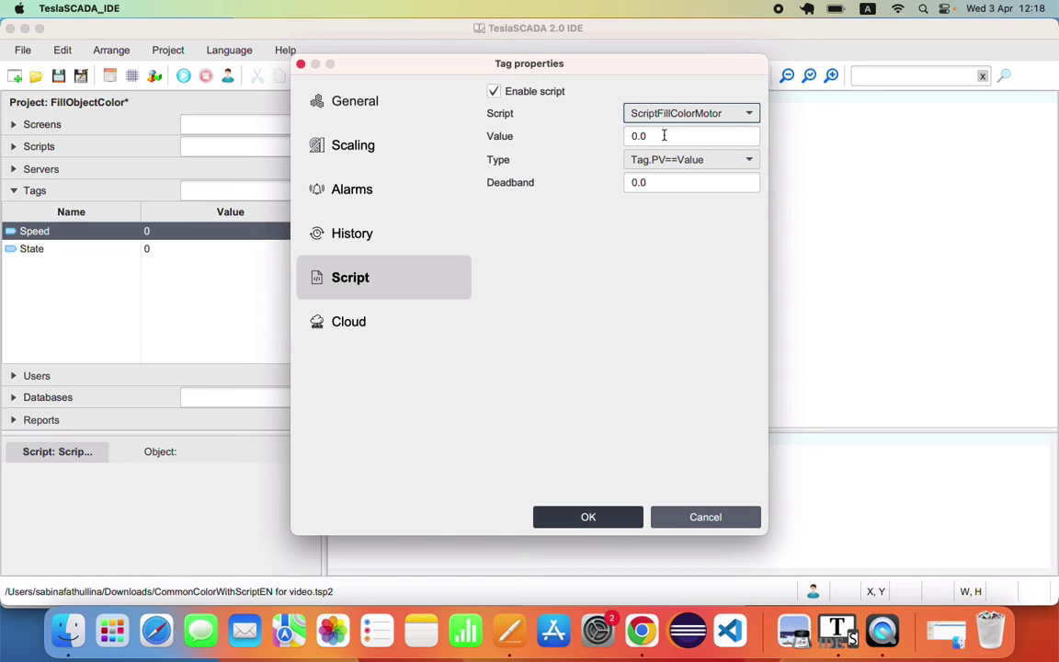
- Check the trigger value and comparison type, disable the Speed tag's script, and confirm the tag properties
double_click(634, 136)
click(736, 161)
click(712, 160)
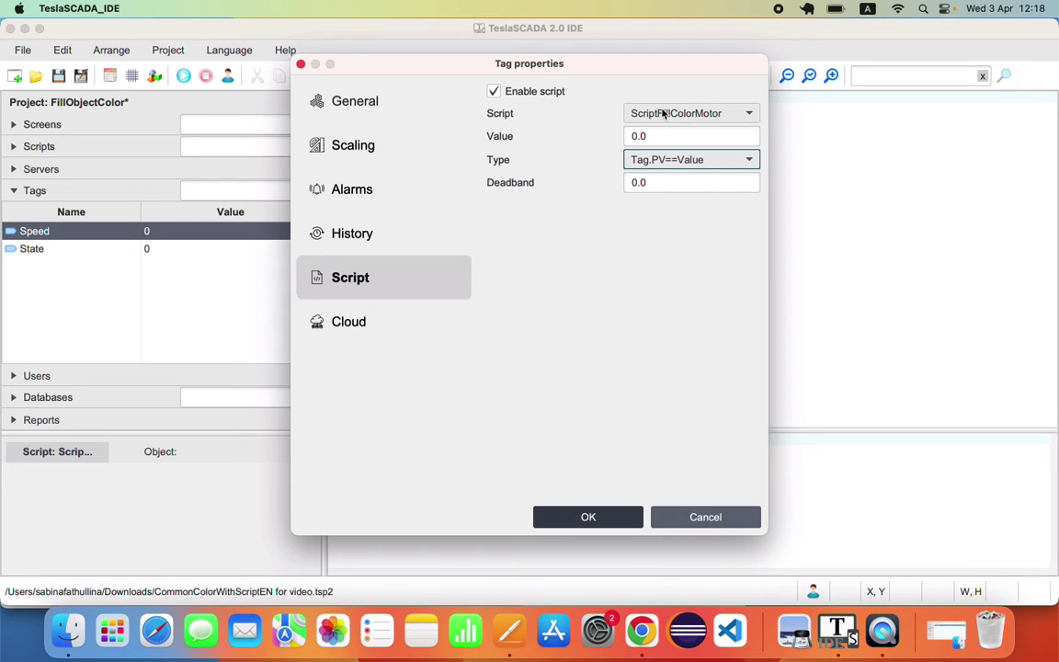
click(493, 96)
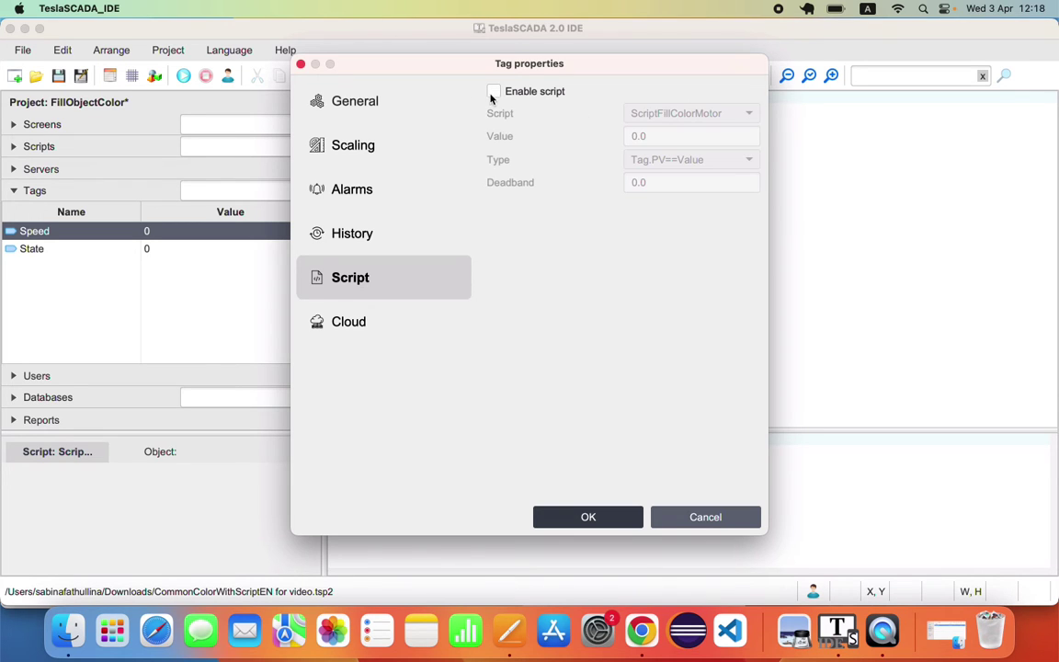
click(563, 517)
- Reopen the properties of ScriptFillColorMotor and choose a different script type
click(63, 145)
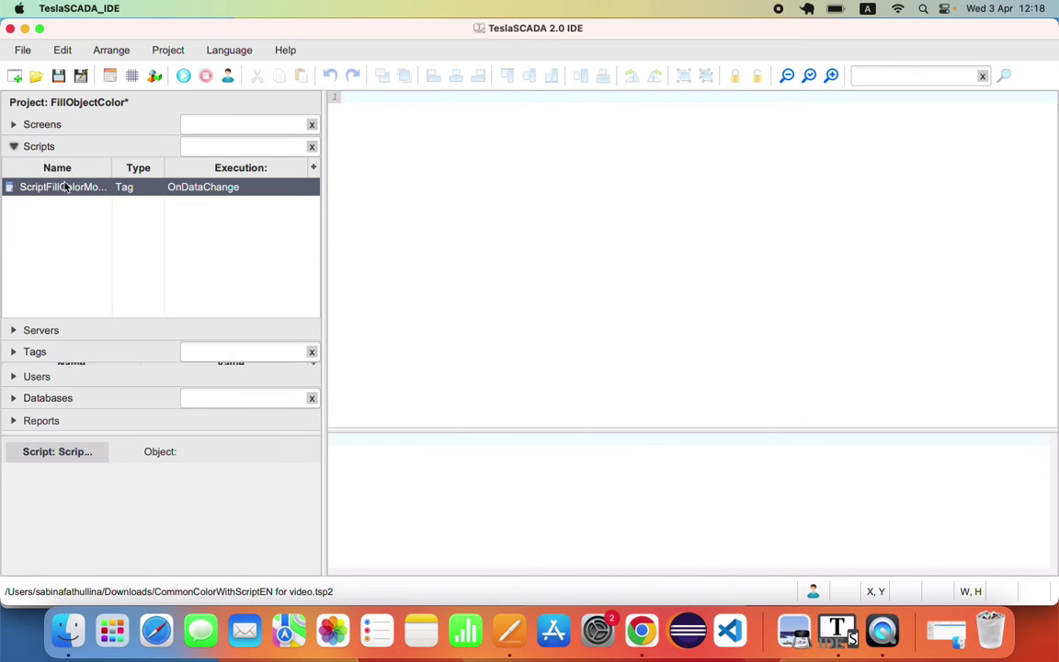
right_click(64, 188)
click(107, 283)
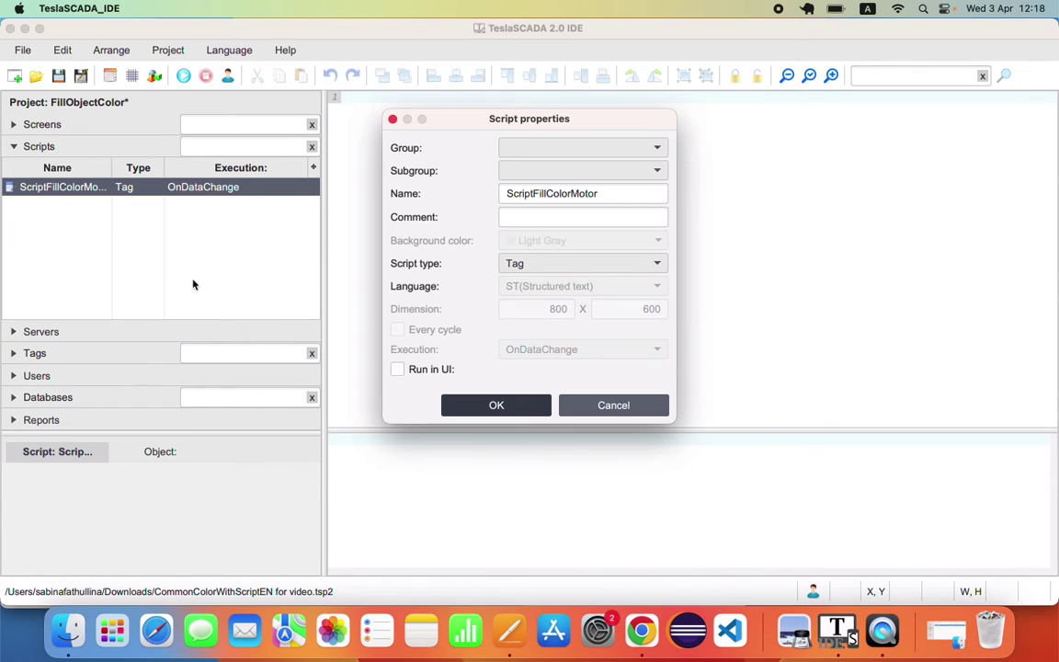
click(625, 263)
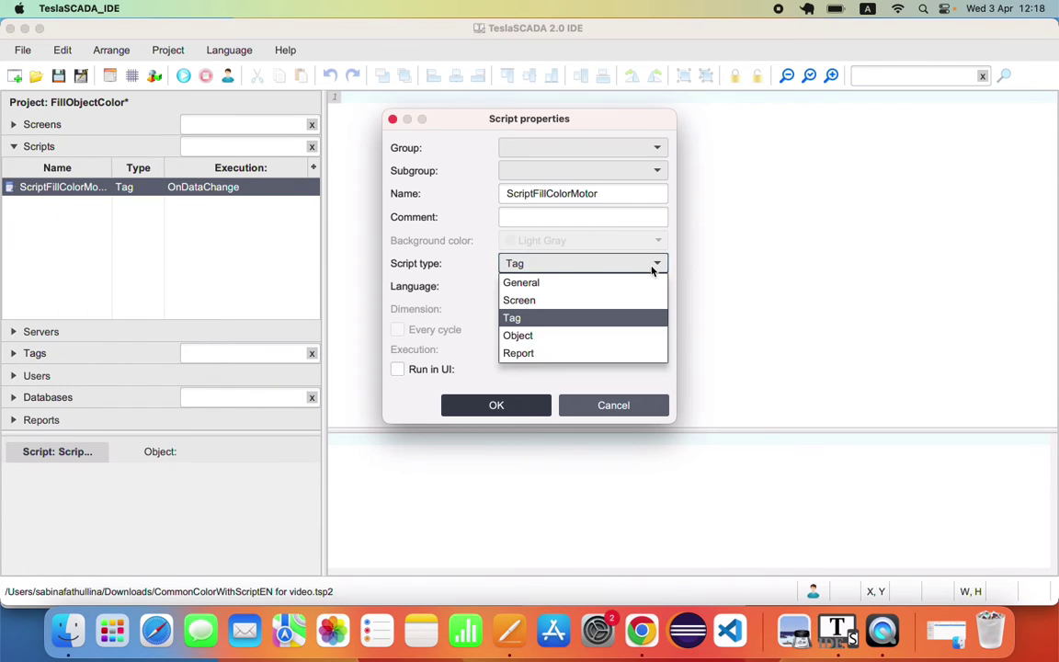
click(595, 344)
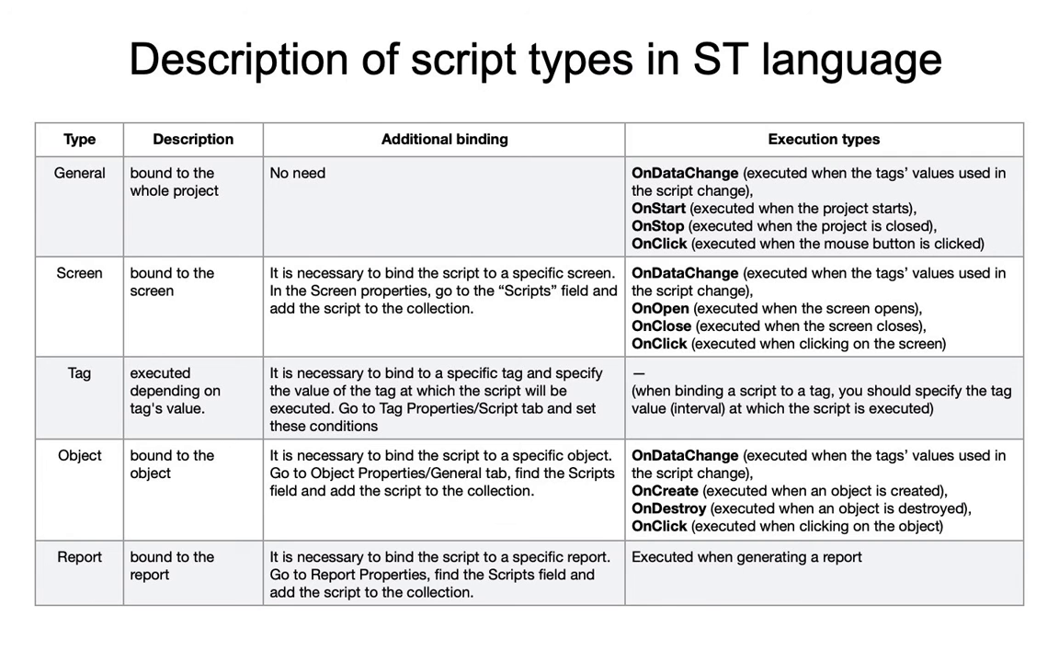